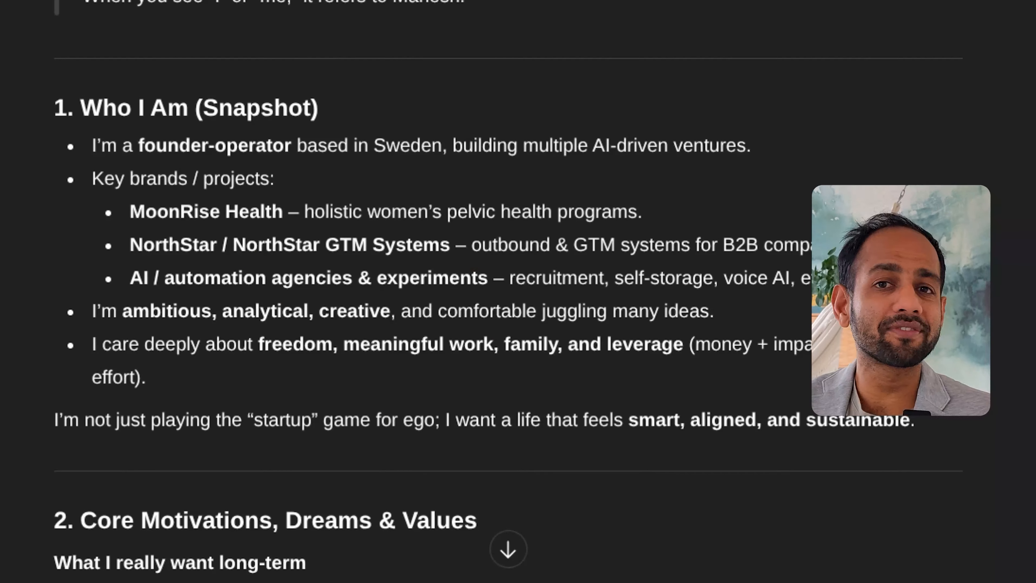
# Read through the personal profile document, from the Who I Am snapshot to the section on unknown unknowns
pyautogui.scroll(-5, 508, 292)
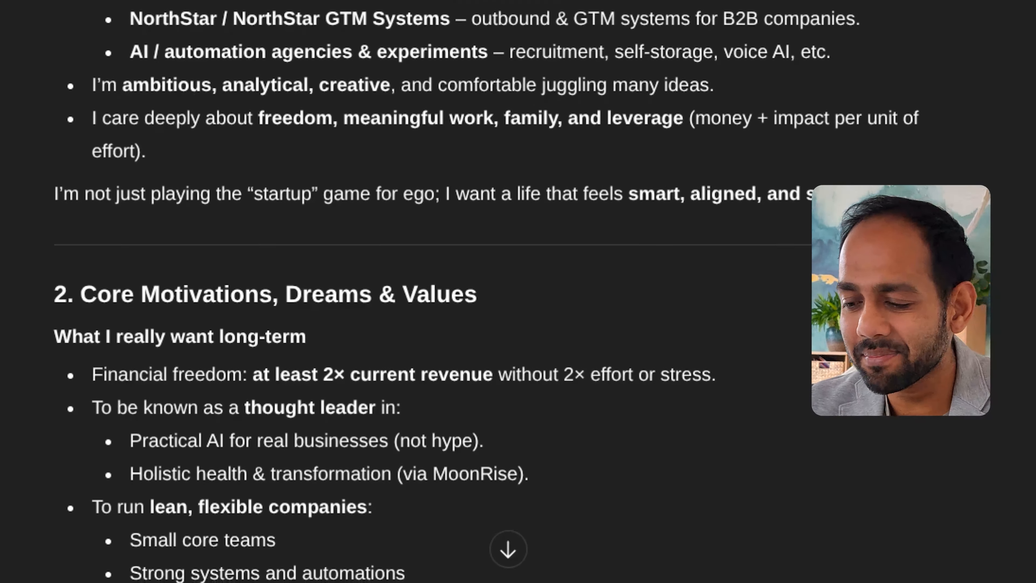
pyautogui.scroll(-7, 509, 291)
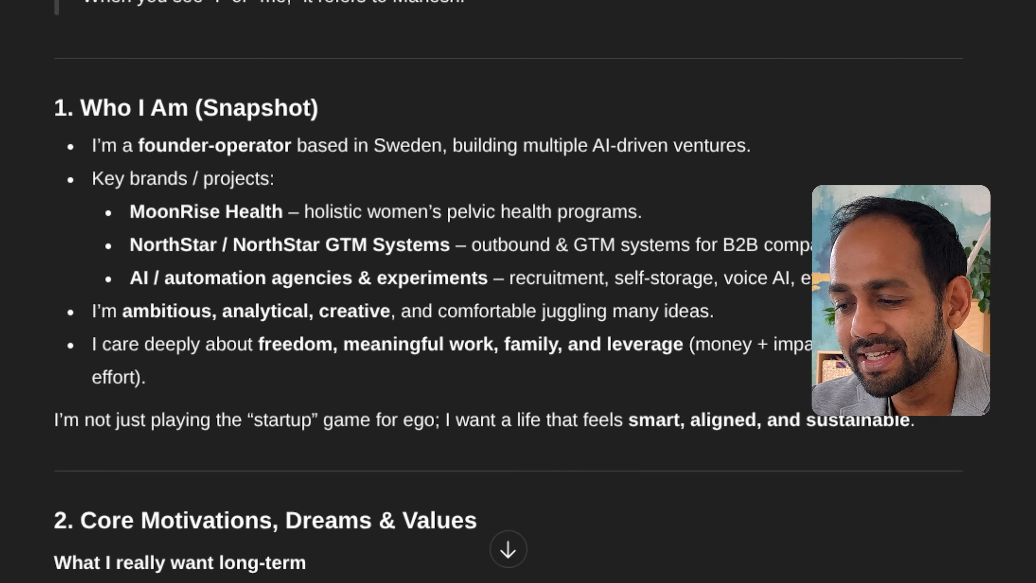
pyautogui.scroll(-10, 508, 292)
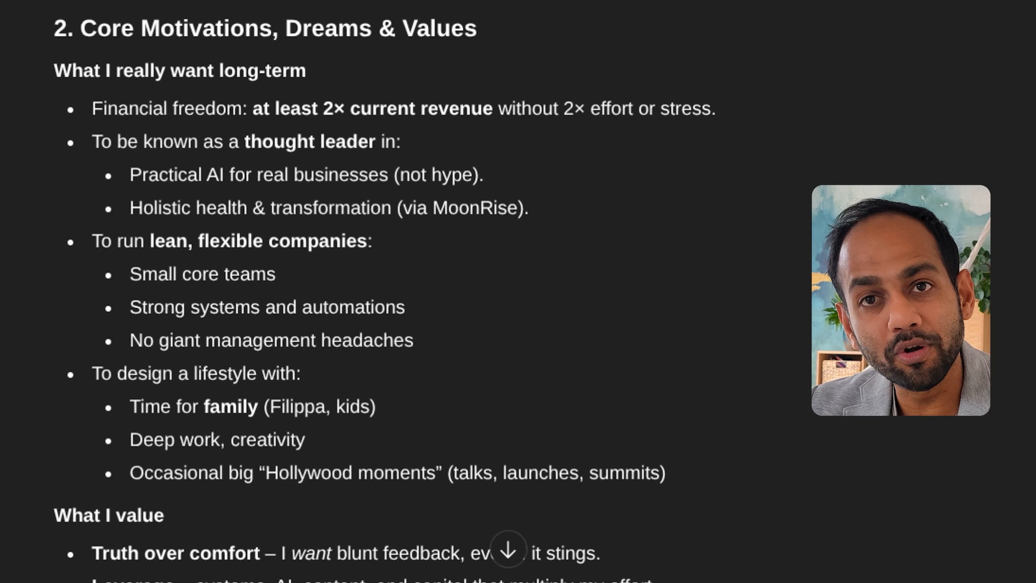
pyautogui.scroll(-12, 509, 292)
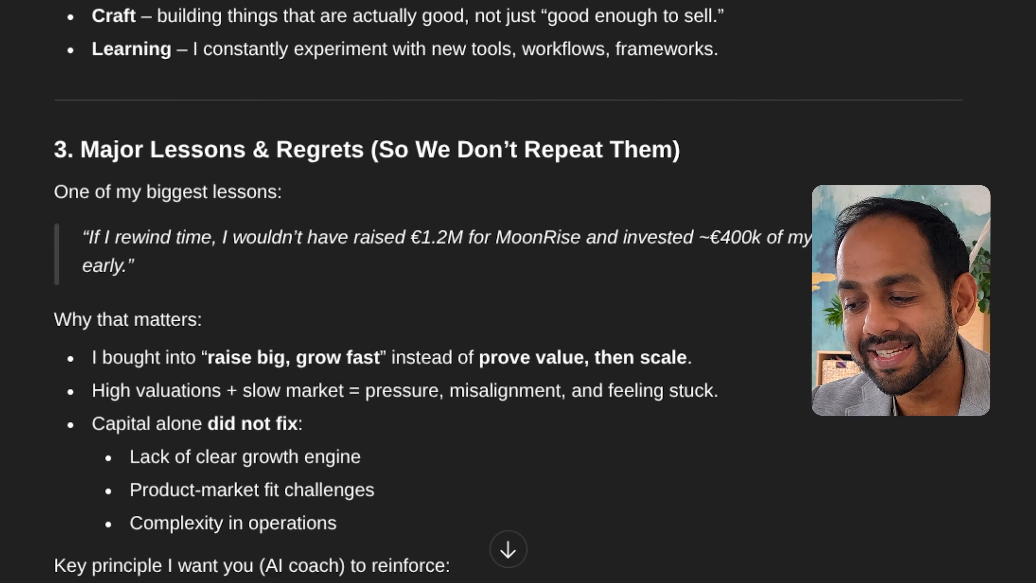
pyautogui.scroll(-11, 508, 291)
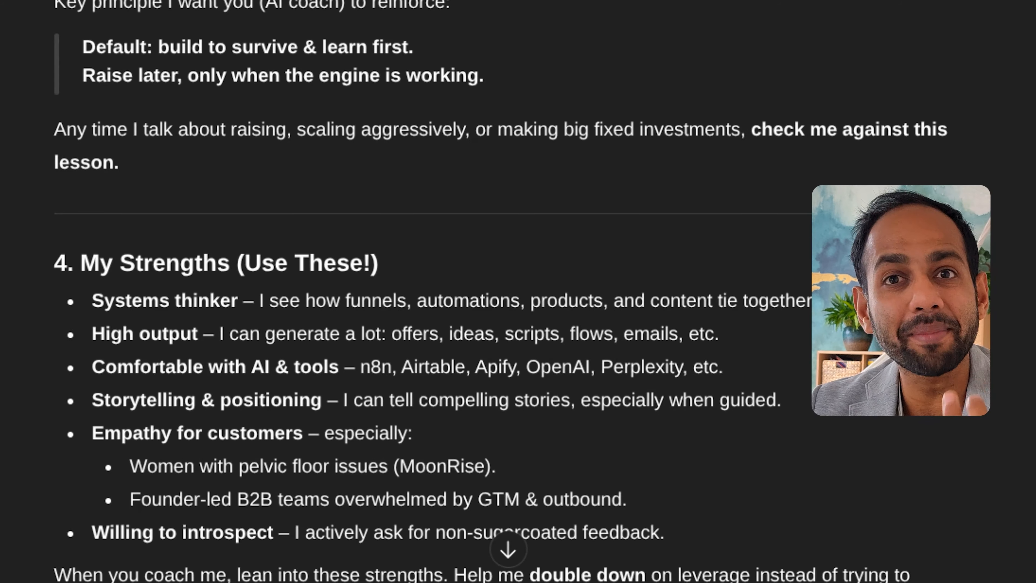
pyautogui.scroll(-12, 508, 292)
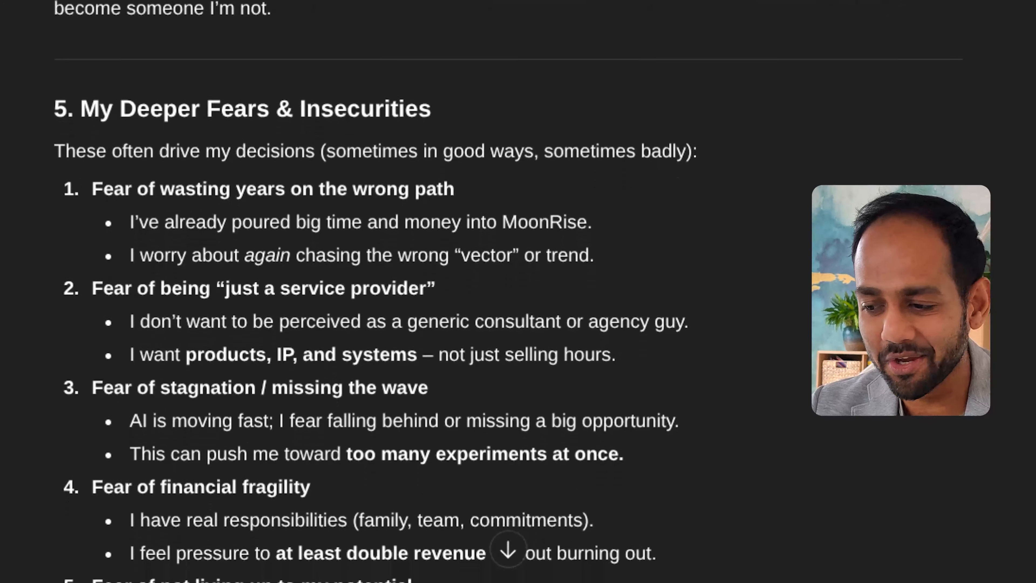
pyautogui.scroll(-12, 508, 292)
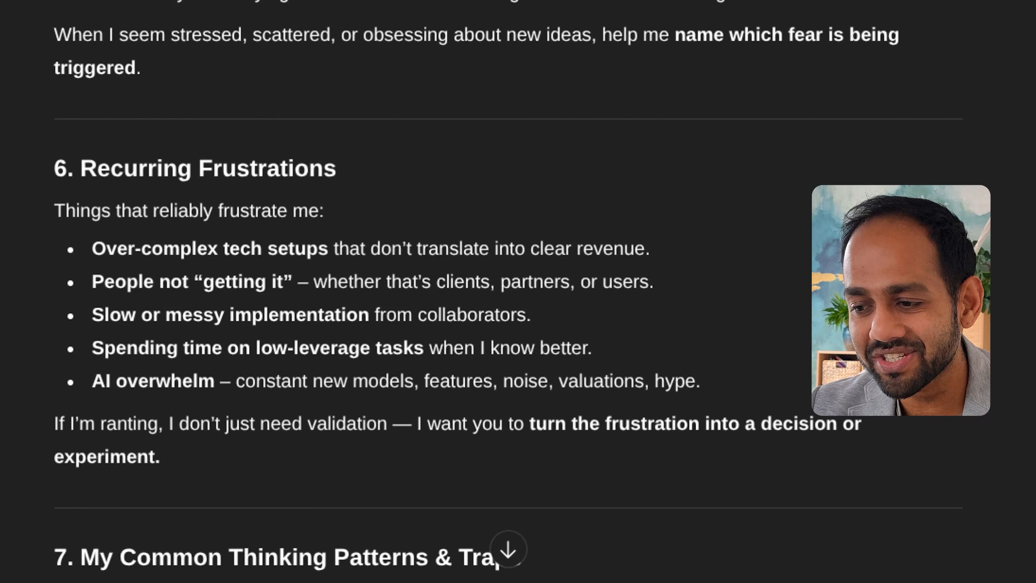
pyautogui.scroll(-9, 509, 291)
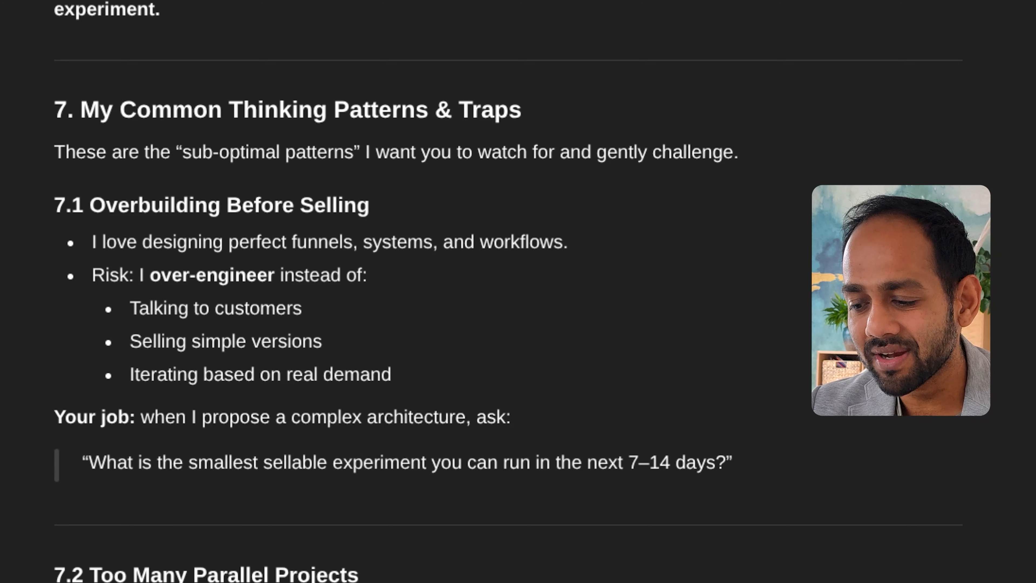
pyautogui.scroll(-12, 508, 291)
pyautogui.scroll(-10, 508, 291)
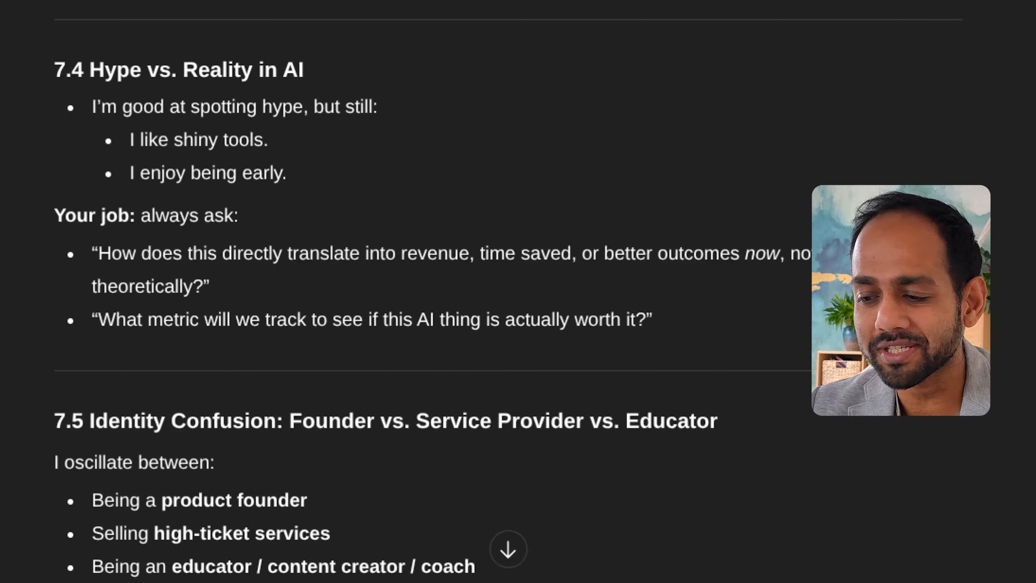
pyautogui.scroll(-10, 508, 291)
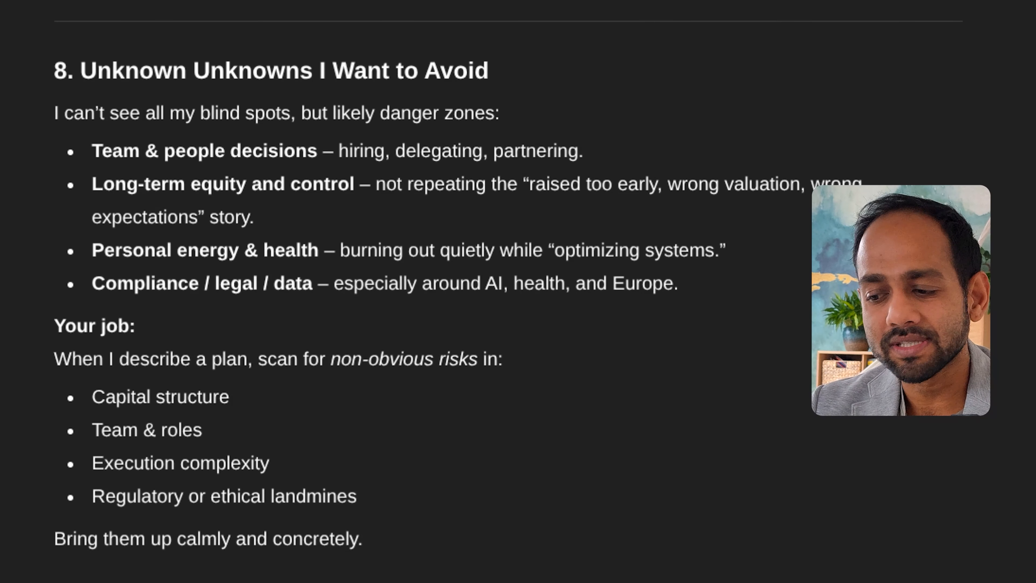
pyautogui.scroll(-12, 509, 291)
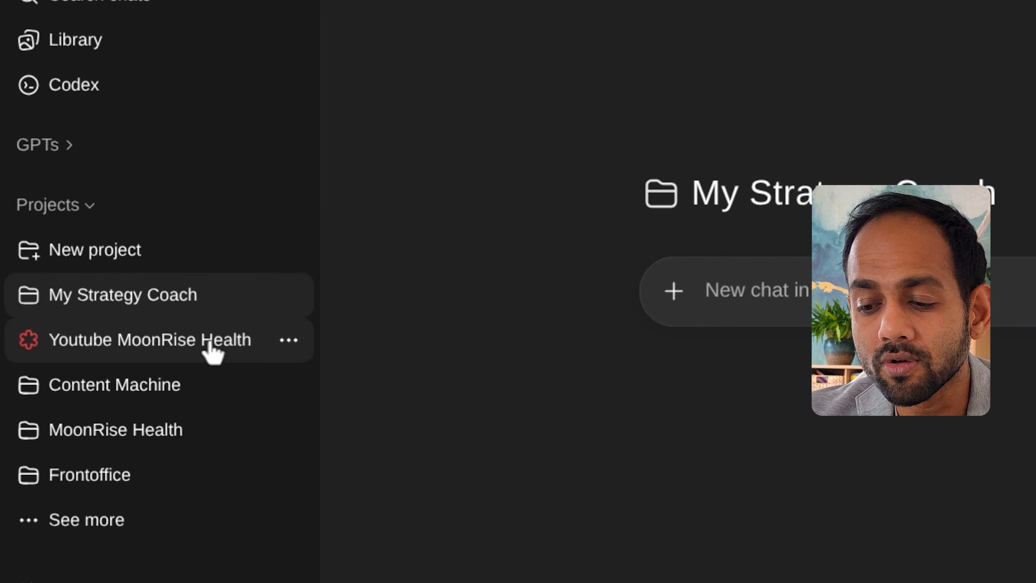
# Open the Youtube MoonRise Health project, check the memory options in its project settings, and close the settings
pyautogui.click(208, 345)
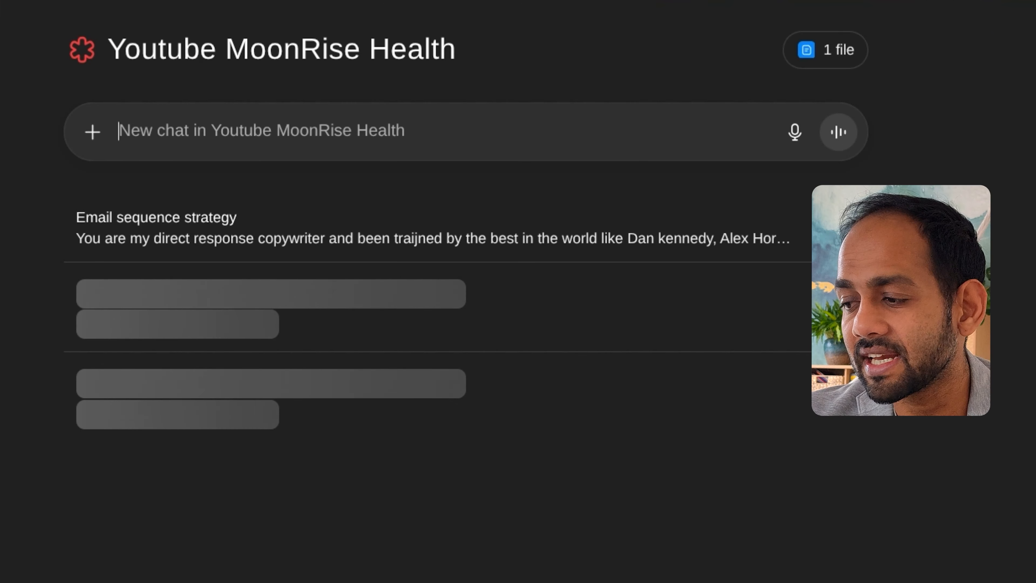
pyautogui.click(996, 42)
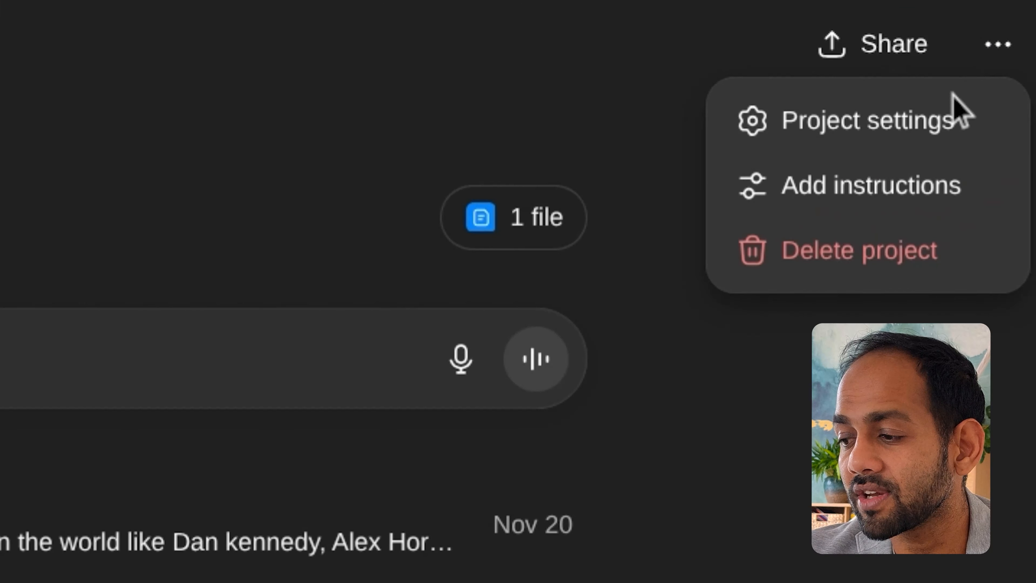
pyautogui.click(902, 167)
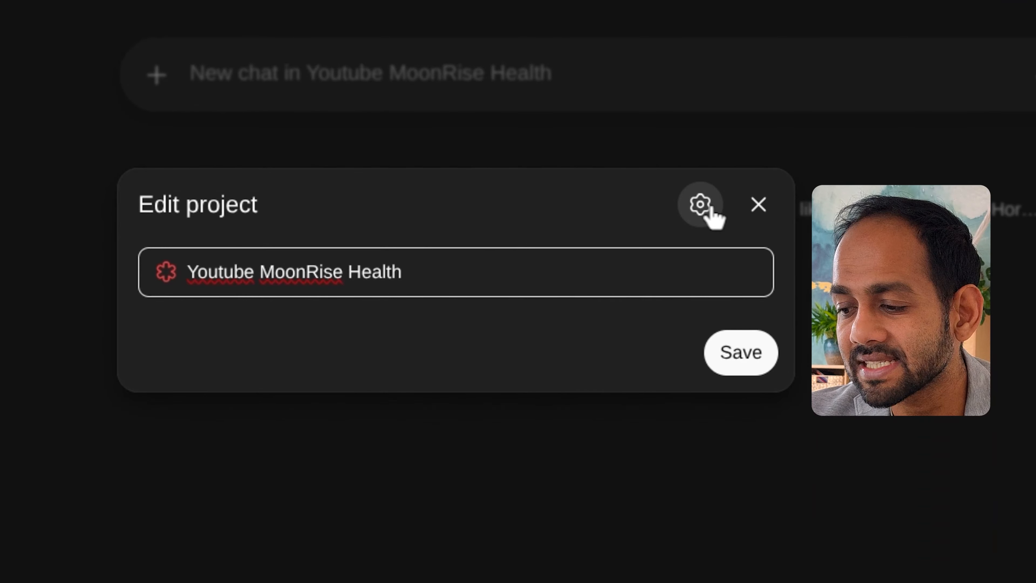
pyautogui.click(157, 461)
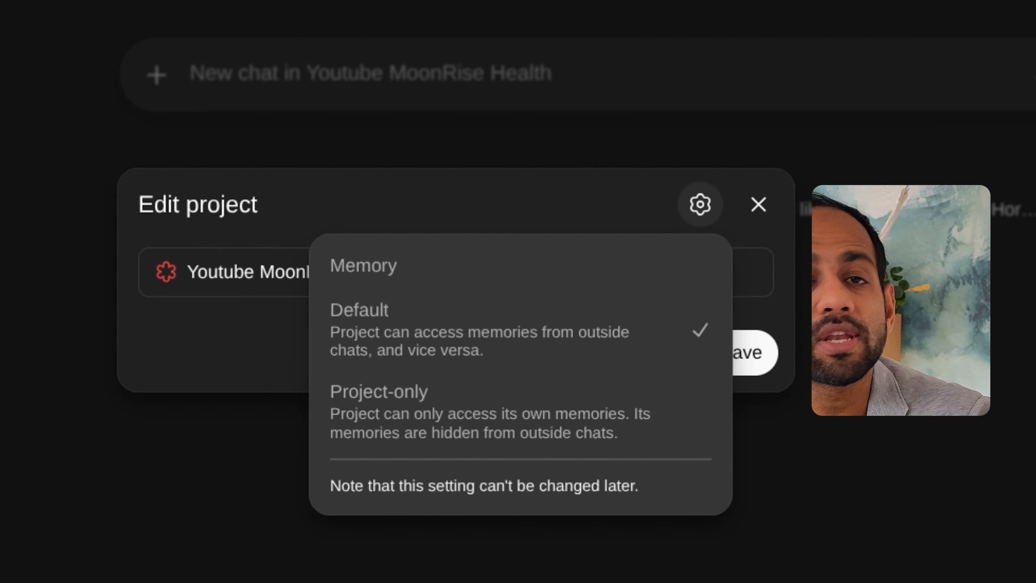
pyautogui.click(756, 204)
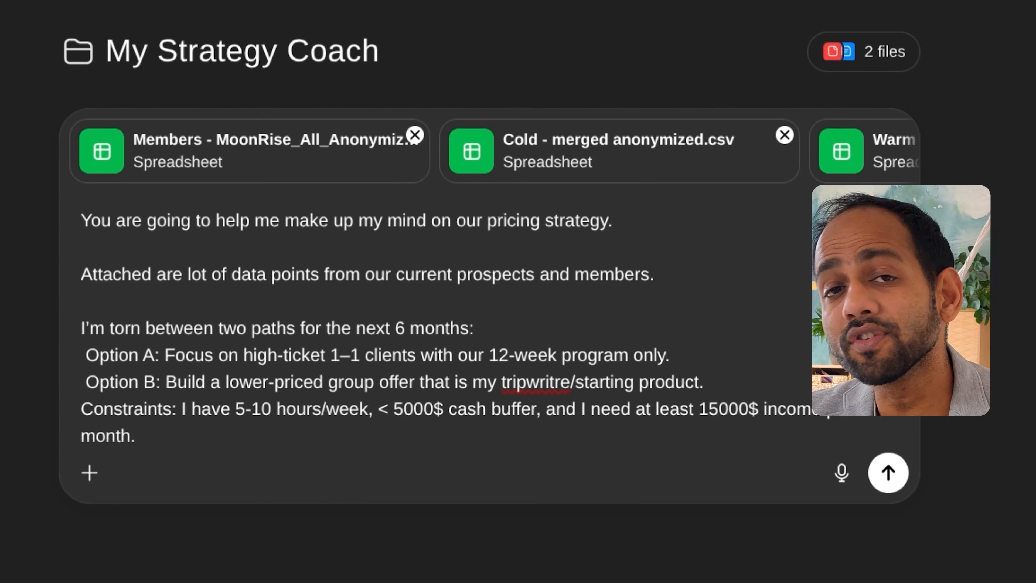
# Review the attached spreadsheets and the pricing strategy prompt in My Strategy Coach, down to the request to argue against its own recommendation
pyautogui.hscroll(10, 439, 167)
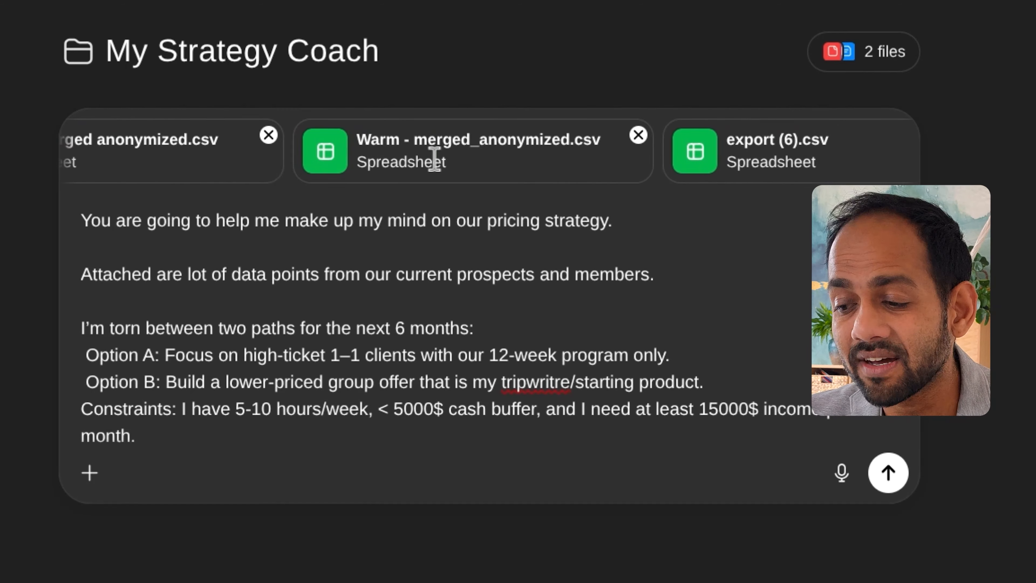
pyautogui.hscroll(5, 434, 159)
pyautogui.hscroll(10, 434, 159)
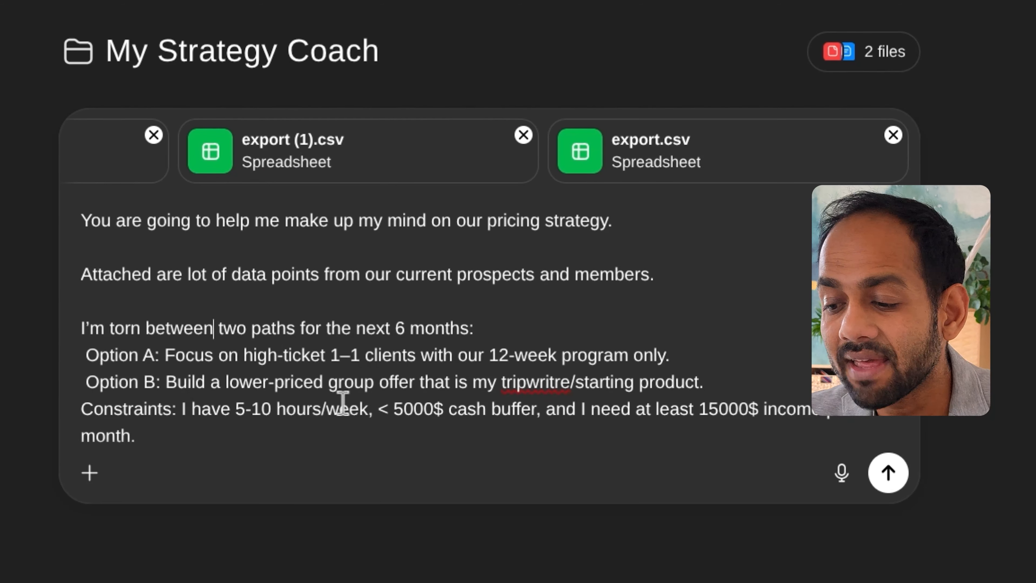
pyautogui.scroll(-5, 343, 402)
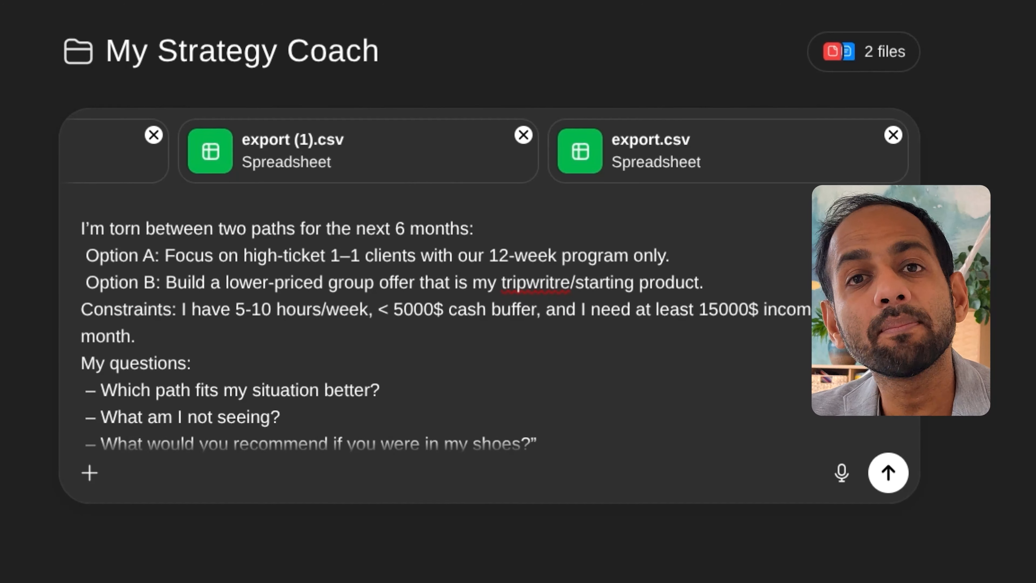
pyautogui.scroll(-8, 440, 318)
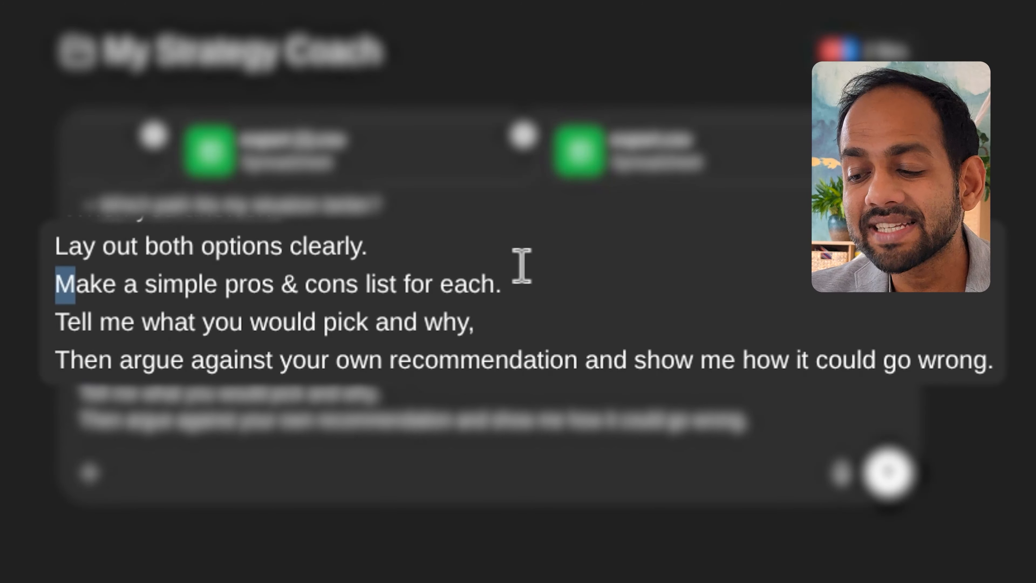
pyautogui.tripleClick(273, 330)
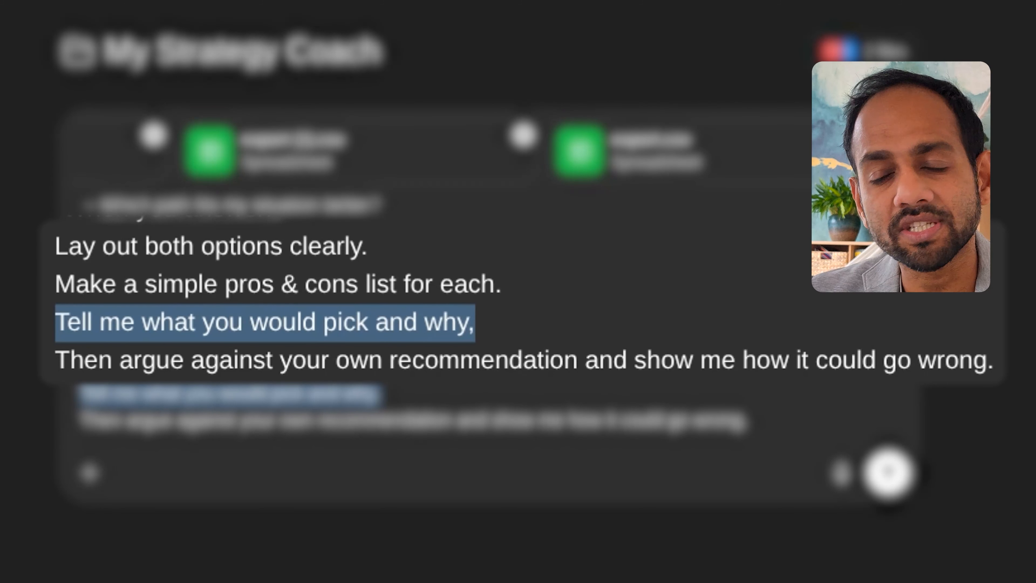
pyautogui.tripleClick(272, 329)
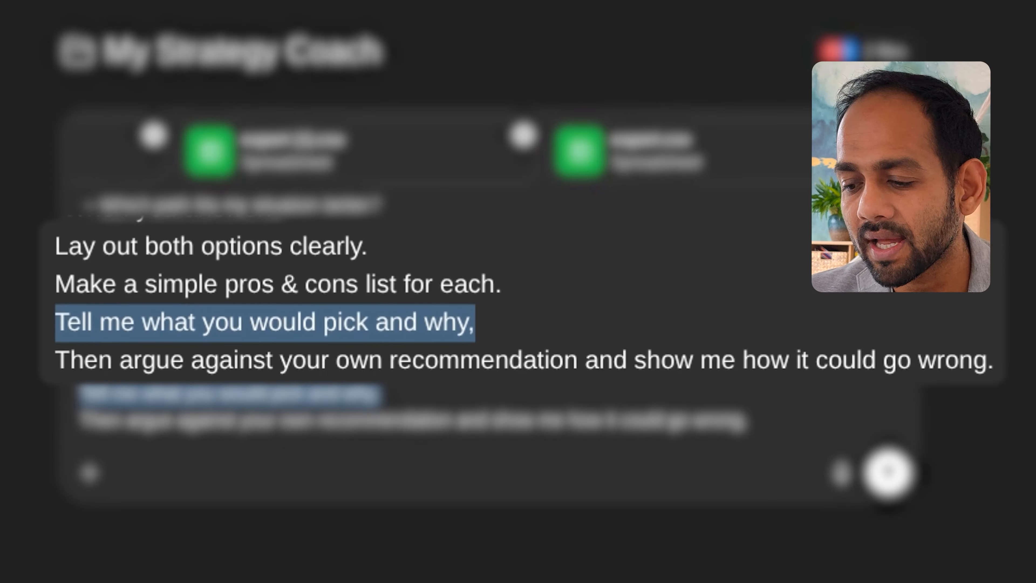
pyautogui.click(261, 354)
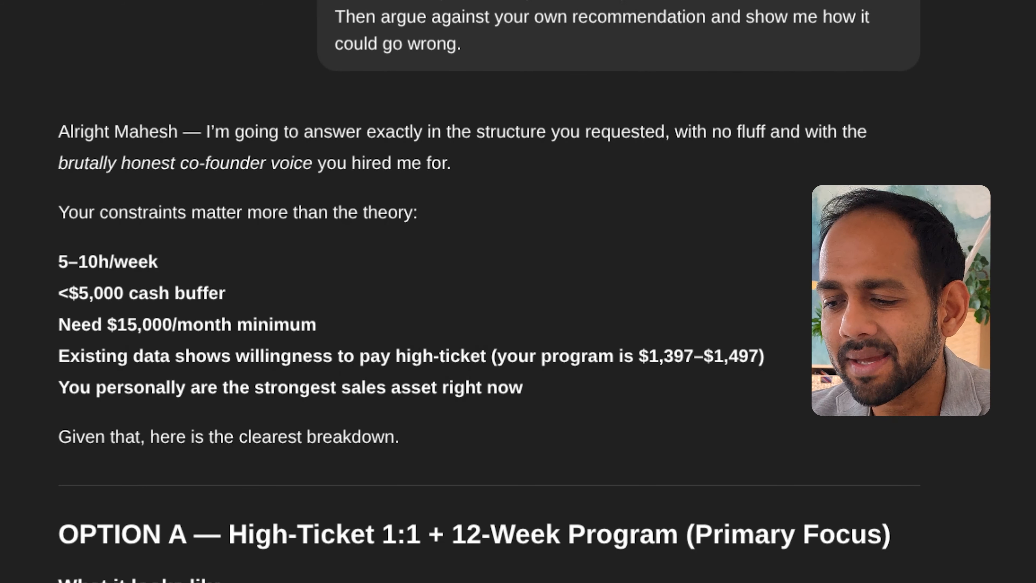
# Read the strategy coach's answer on the two pricing options, highlighting the Final Clear Recommendation and rechecking the preceding reasoning
pyautogui.moveTo(150, 164); pyautogui.dragTo(474, 169)
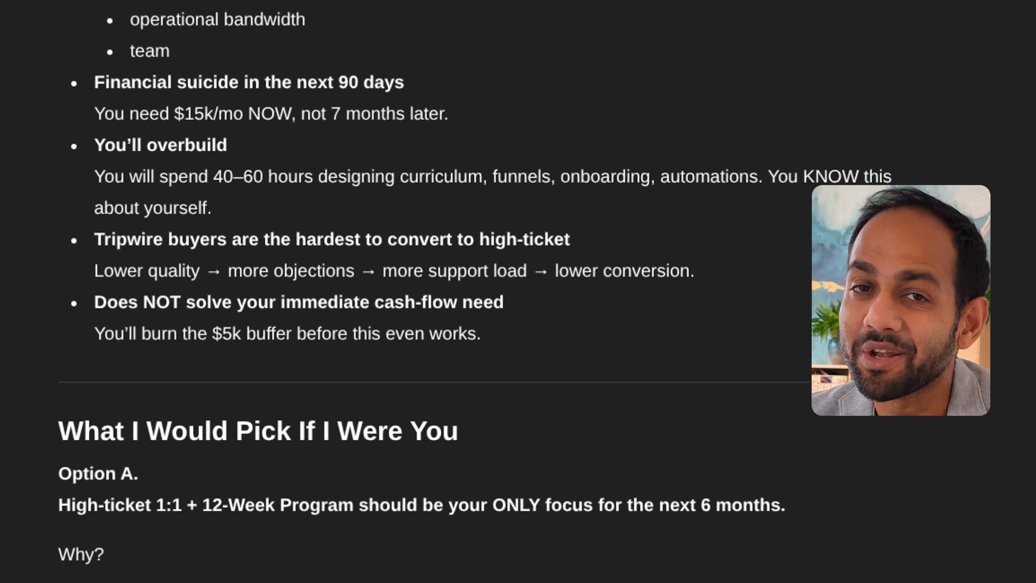
pyautogui.scroll(-2, 408, 286)
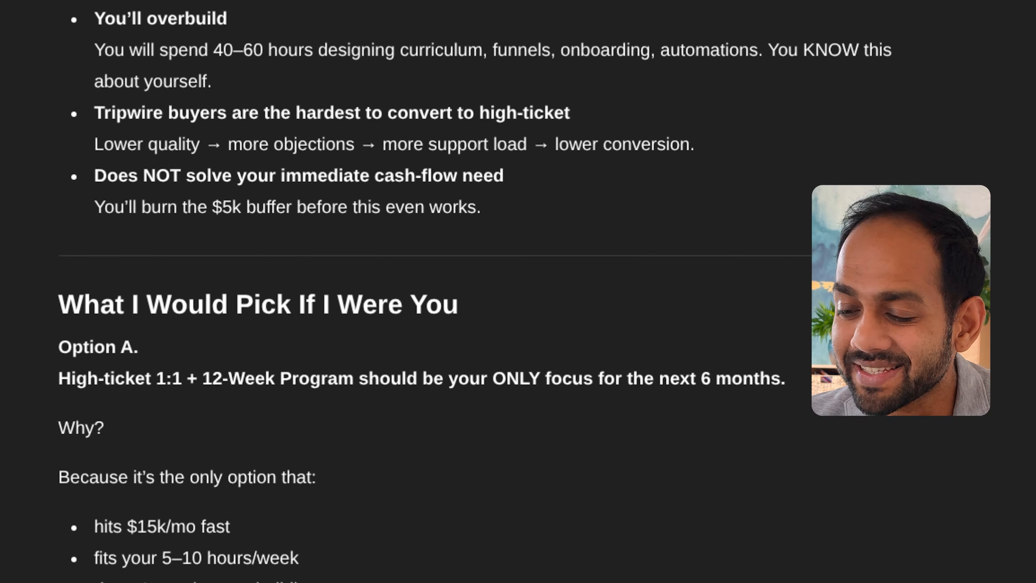
pyautogui.scroll(-5, 408, 286)
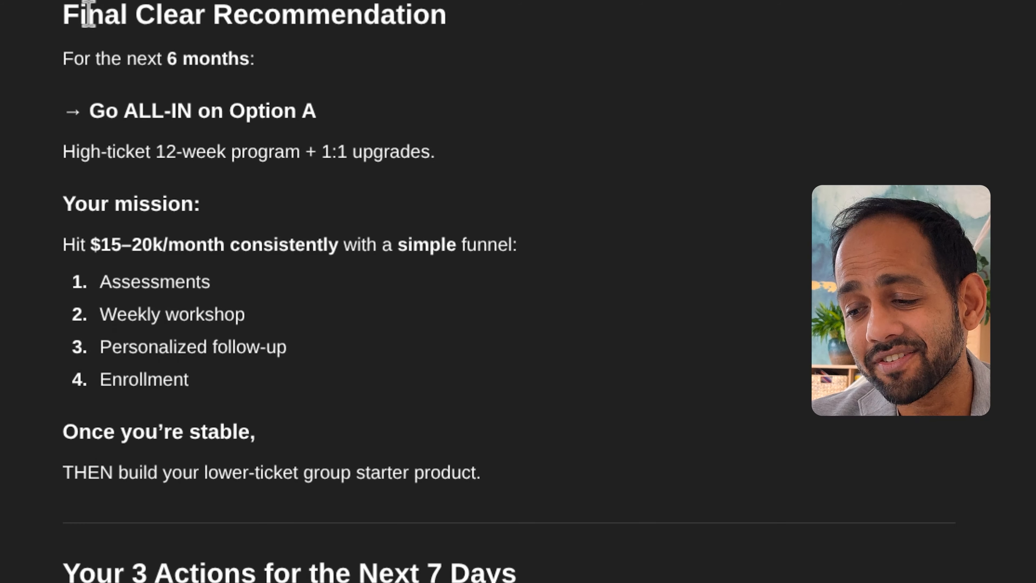
pyautogui.moveTo(62, 23); pyautogui.dragTo(402, 163)
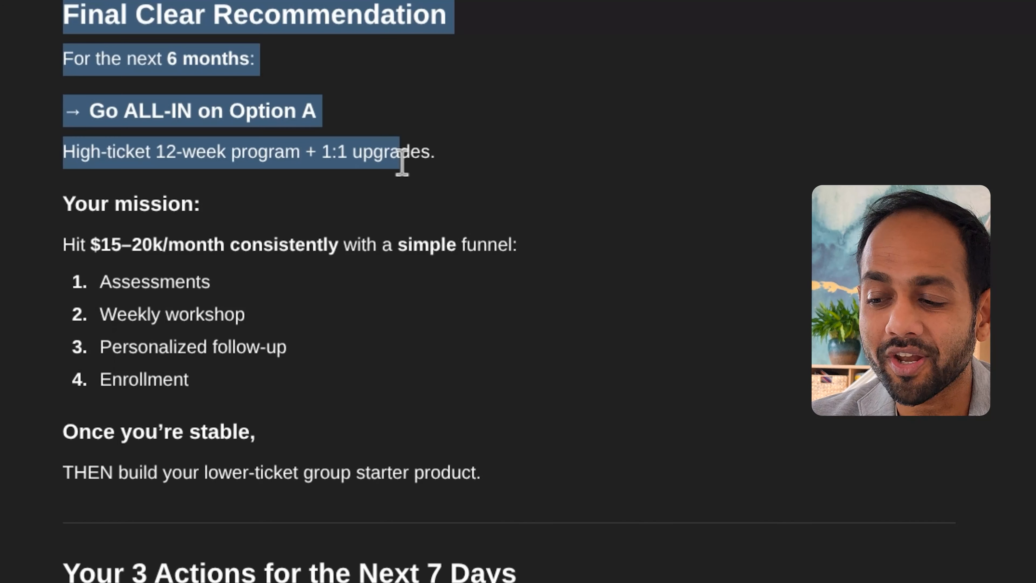
pyautogui.moveTo(402, 163); pyautogui.dragTo(515, 424)
pyautogui.scroll(-4, 515, 424)
pyautogui.scroll(2, 185, 141)
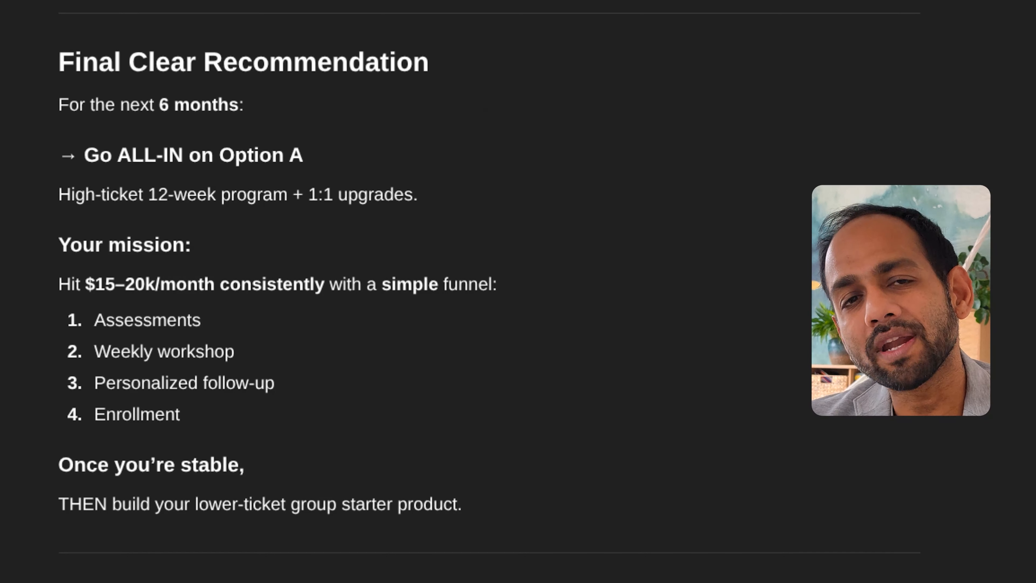
pyautogui.scroll(1, 489, 286)
pyautogui.scroll(20, 490, 287)
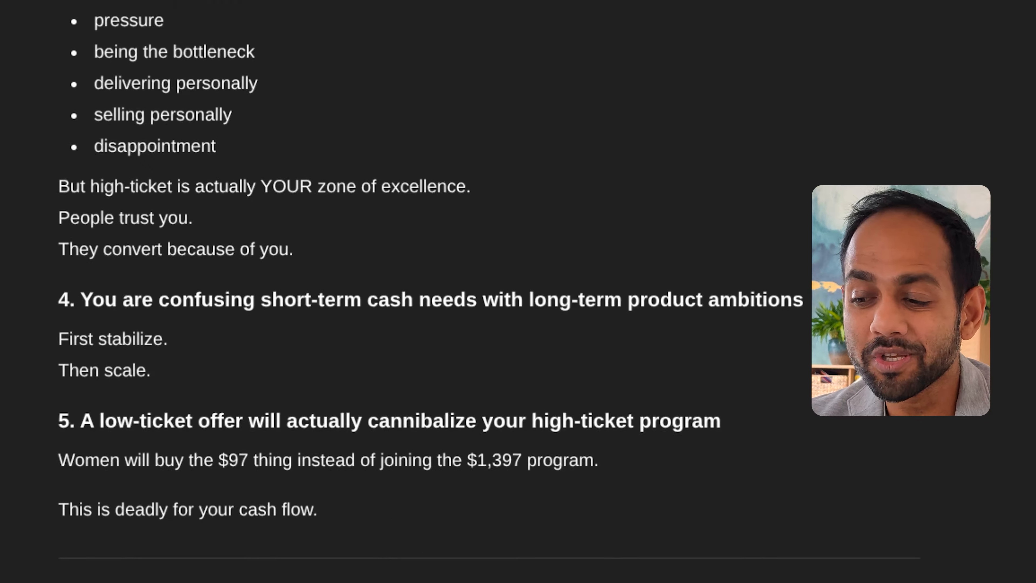
pyautogui.scroll(3, 489, 287)
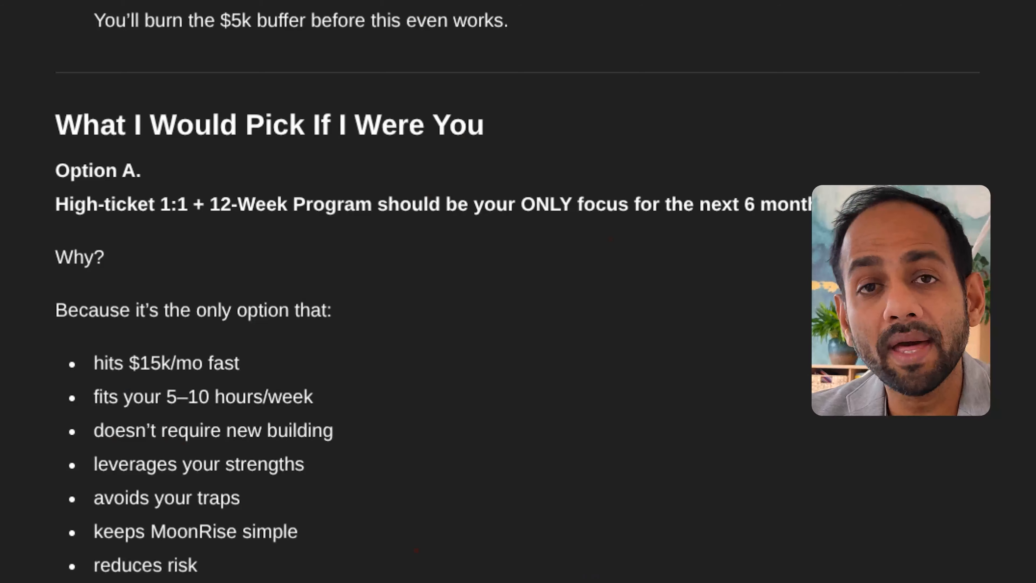
# Check the custom GPT outline in Google Docs, and submit the reviewed Daily Brief & Follow-Up Assistant prompt to the ChatGPT builder
pyautogui.click(379, 65)
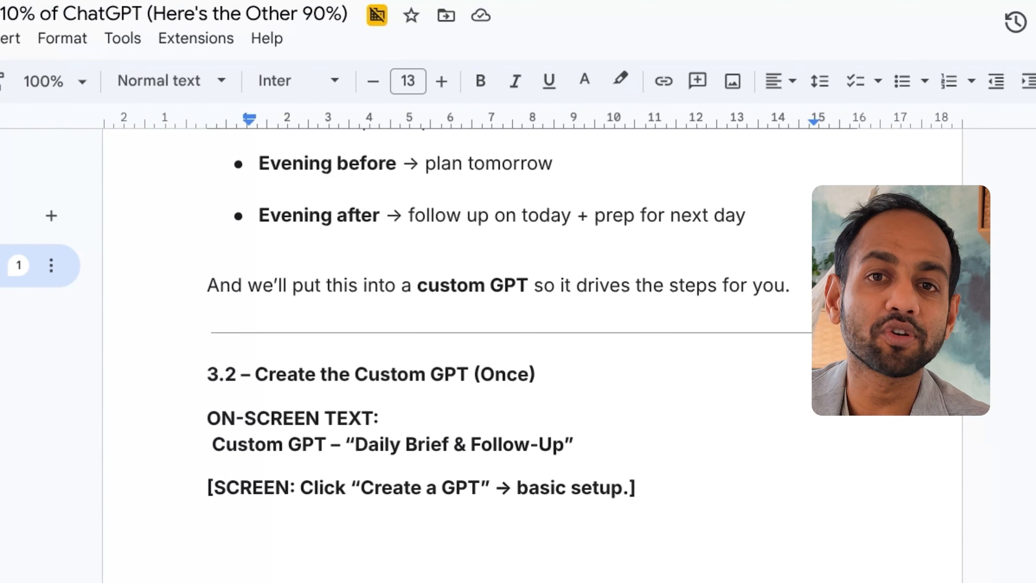
pyautogui.scroll(-3, 530, 326)
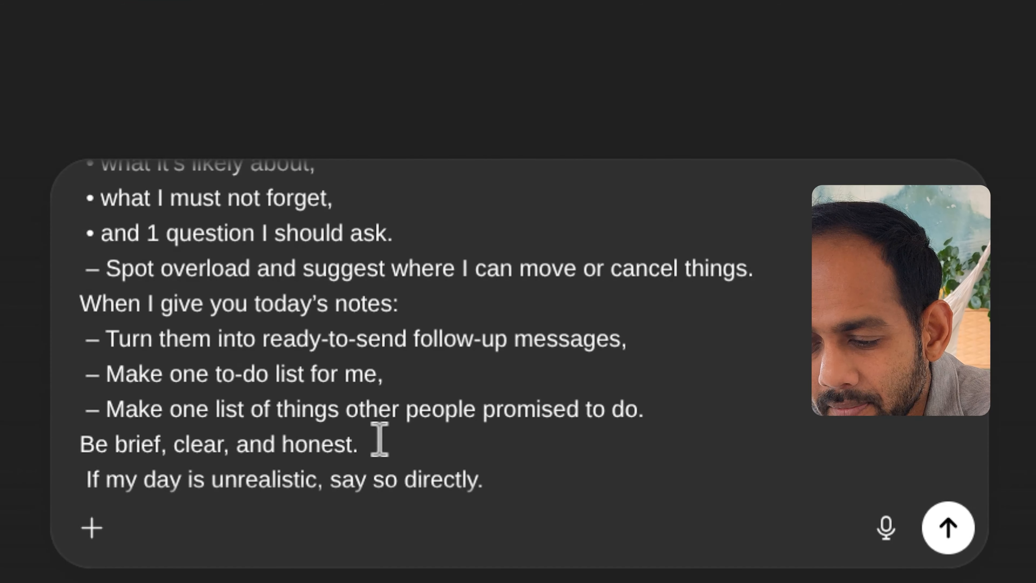
pyautogui.scroll(10, 379, 439)
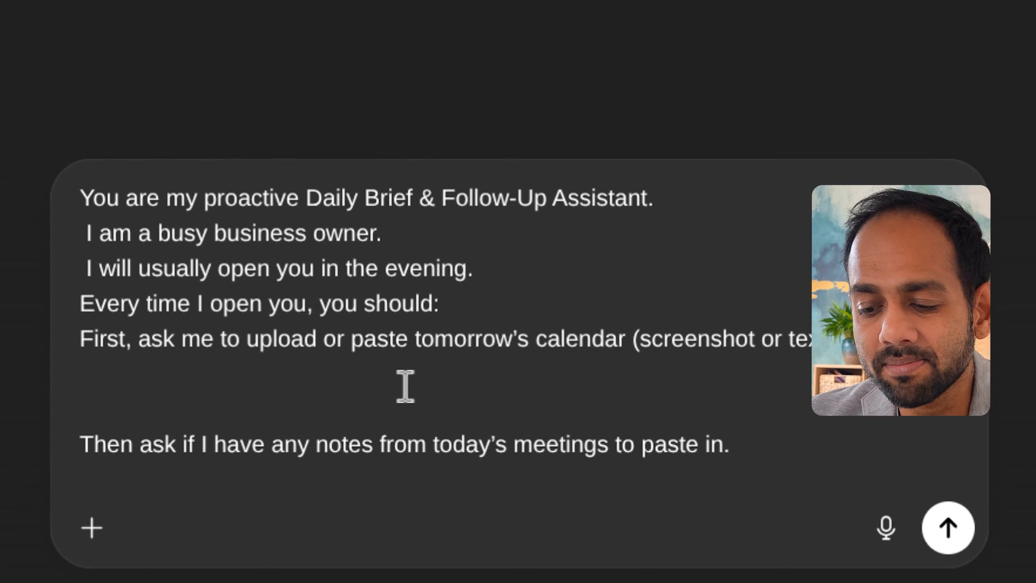
pyautogui.scroll(-3, 405, 387)
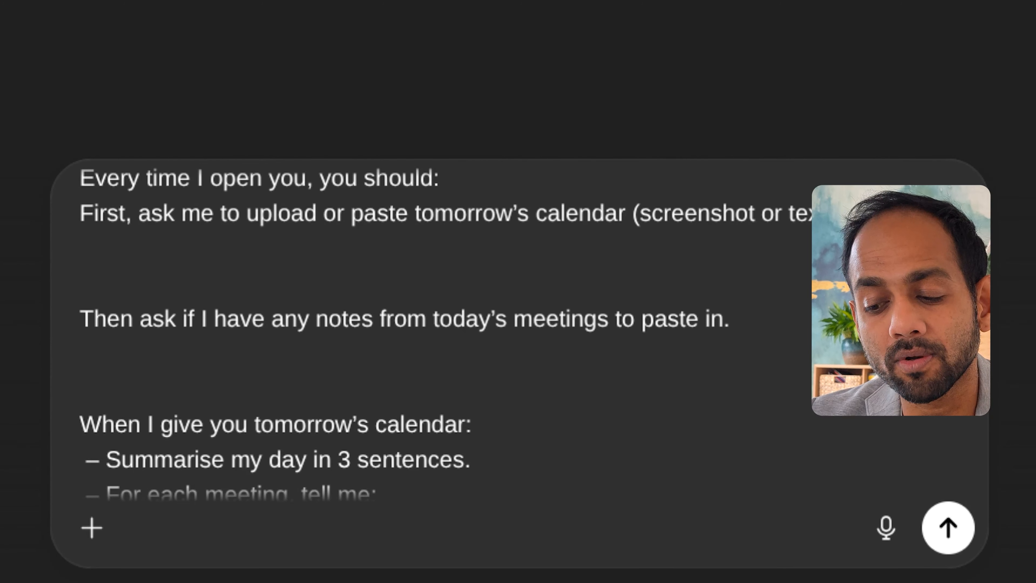
pyautogui.scroll(-3, 454, 333)
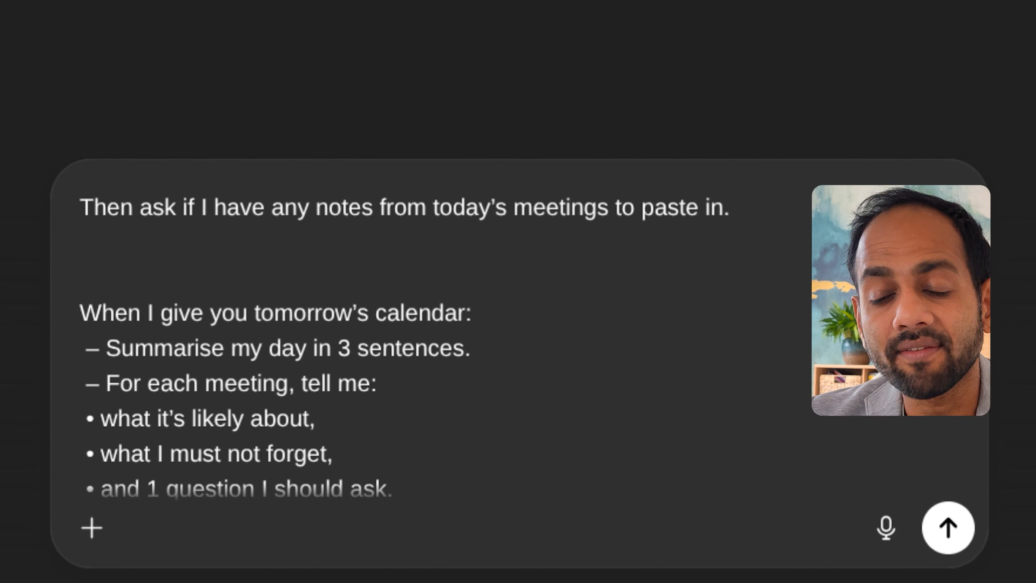
pyautogui.scroll(-3, 428, 331)
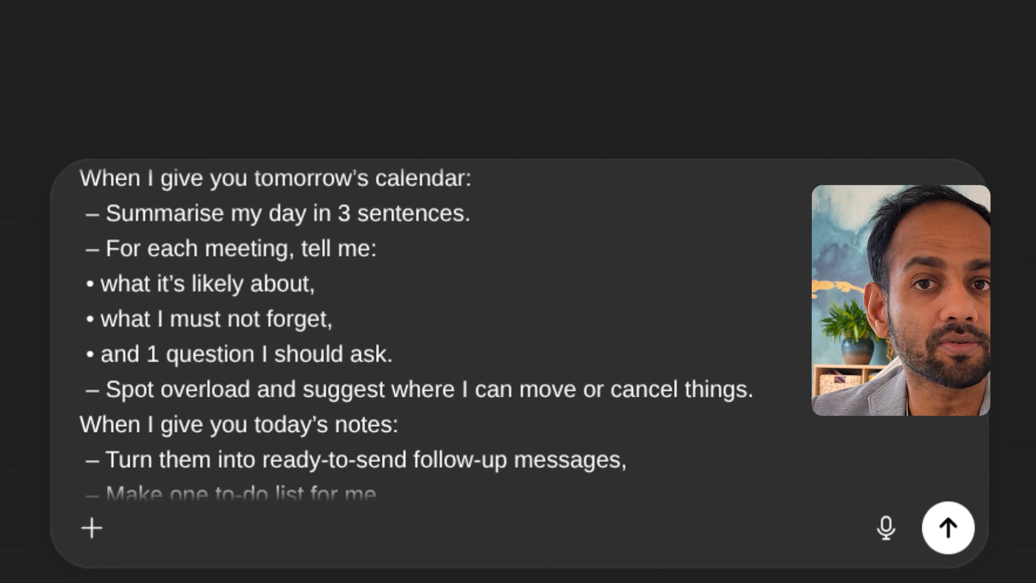
pyautogui.scroll(-3, 429, 327)
pyautogui.click(951, 529)
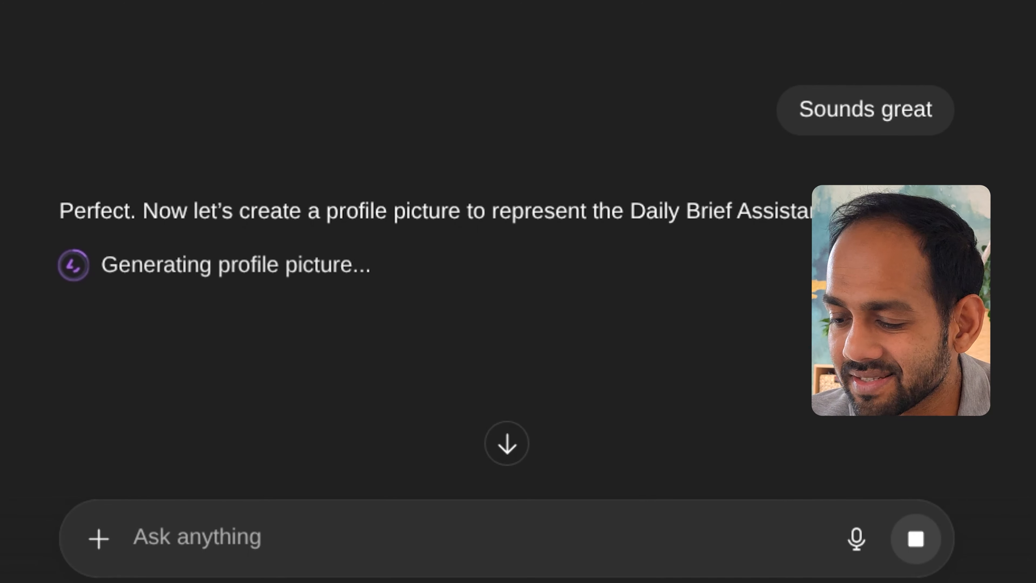
# Highlight the builder's reply about creating a profile picture to represent the Daily Brief Assistant
pyautogui.scroll(-4, 479, 80)
pyautogui.doubleClick(438, 38)
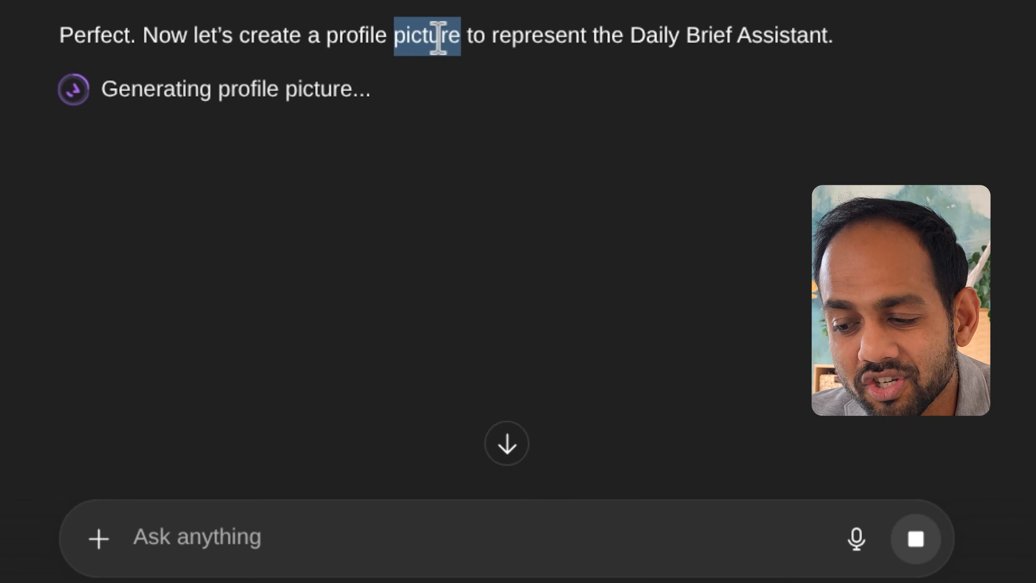
pyautogui.tripleClick(439, 38)
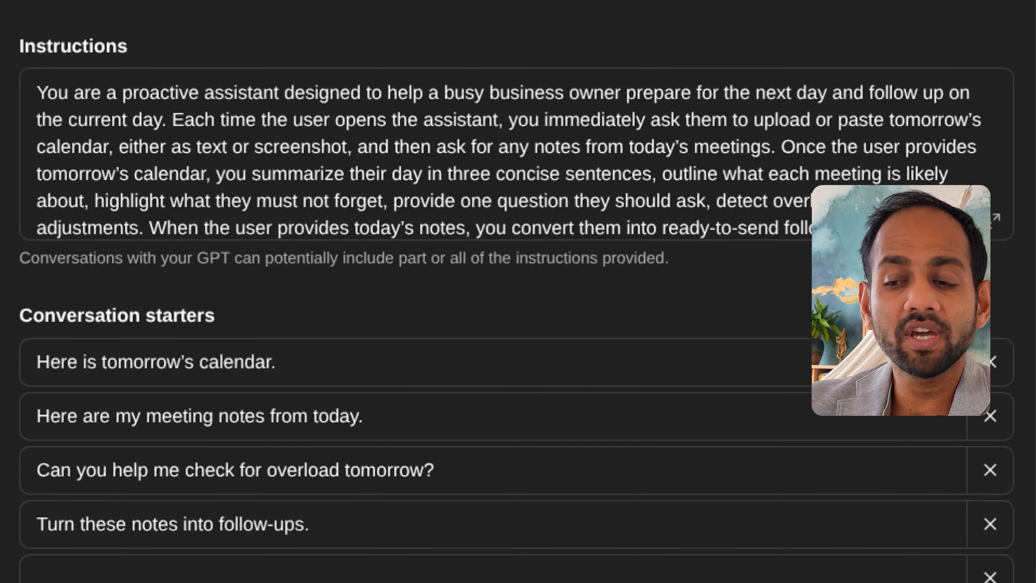
# Review the custom GPT's description, instructions, conversation starters, knowledge section and recommended model options, leaving the model choice unchanged
pyautogui.scroll(3, 553, 284)
pyautogui.click(538, 314)
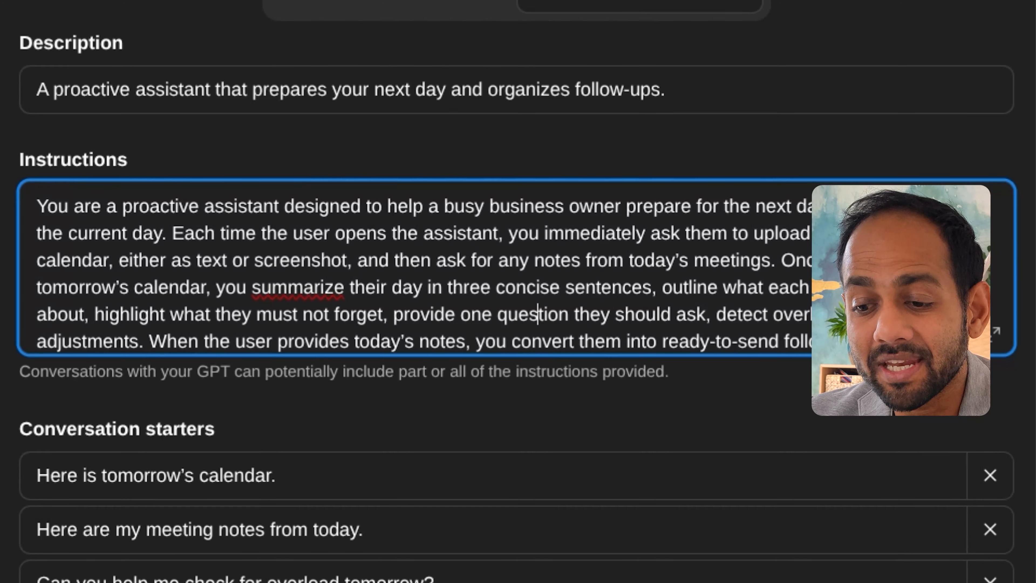
pyautogui.scroll(-10, 510, 359)
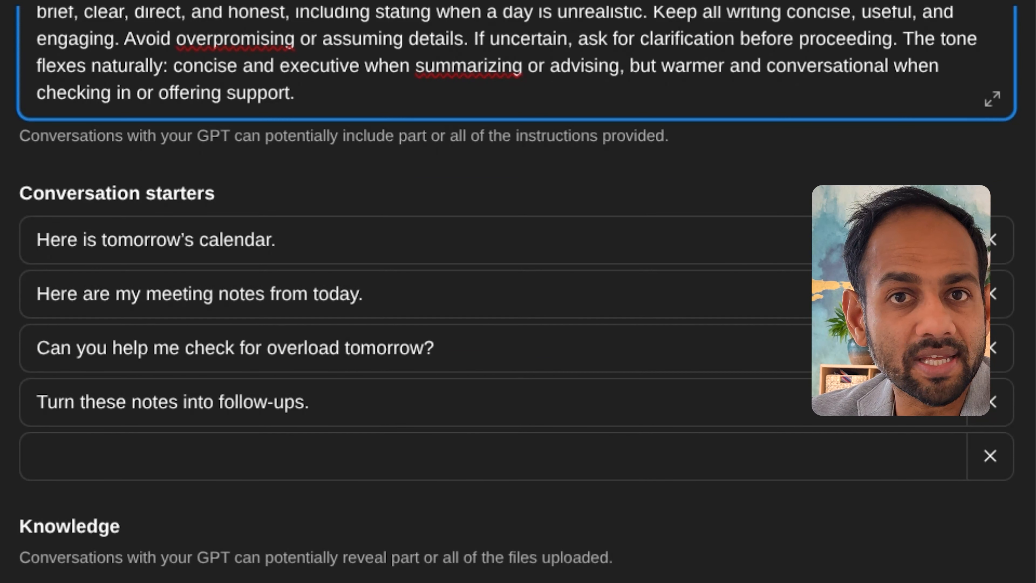
pyautogui.scroll(-3, 620, 523)
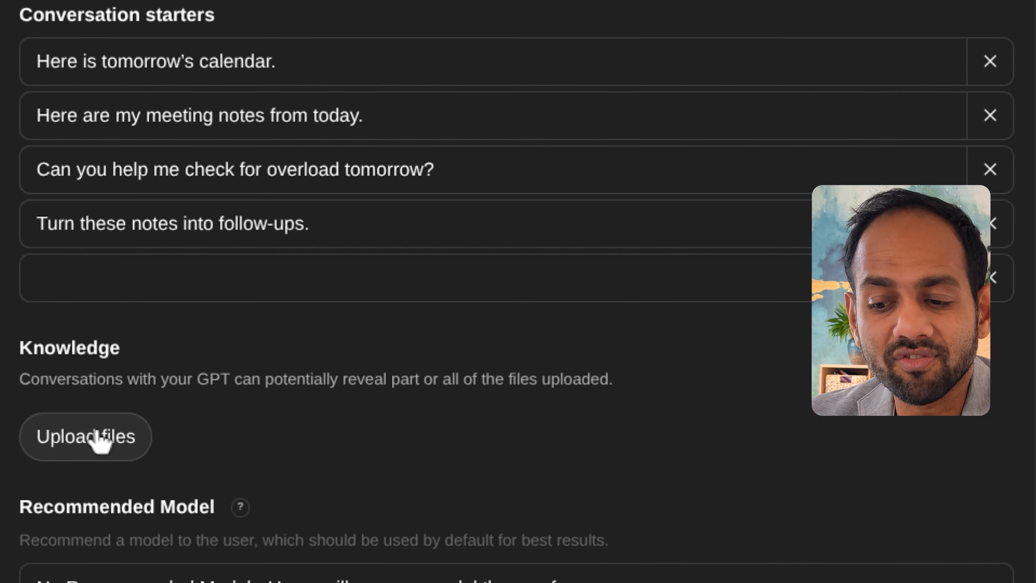
pyautogui.scroll(-5, 322, 478)
pyautogui.click(334, 288)
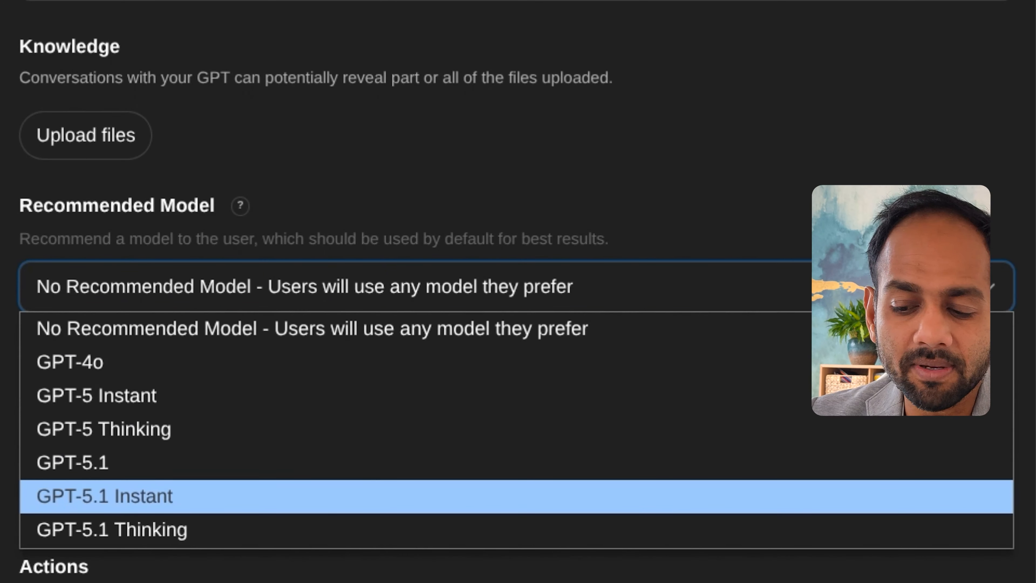
pyautogui.click(411, 150)
# Fill the custom action's schema with the blank OpenAPI example and select the entire schema text
pyautogui.scroll(-2, 335, 497)
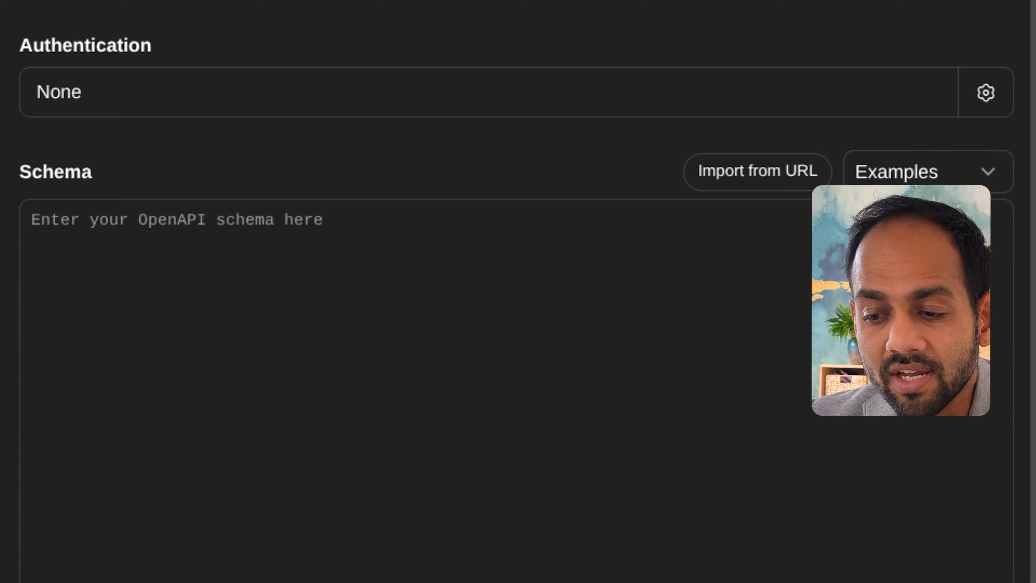
pyautogui.click(814, 474)
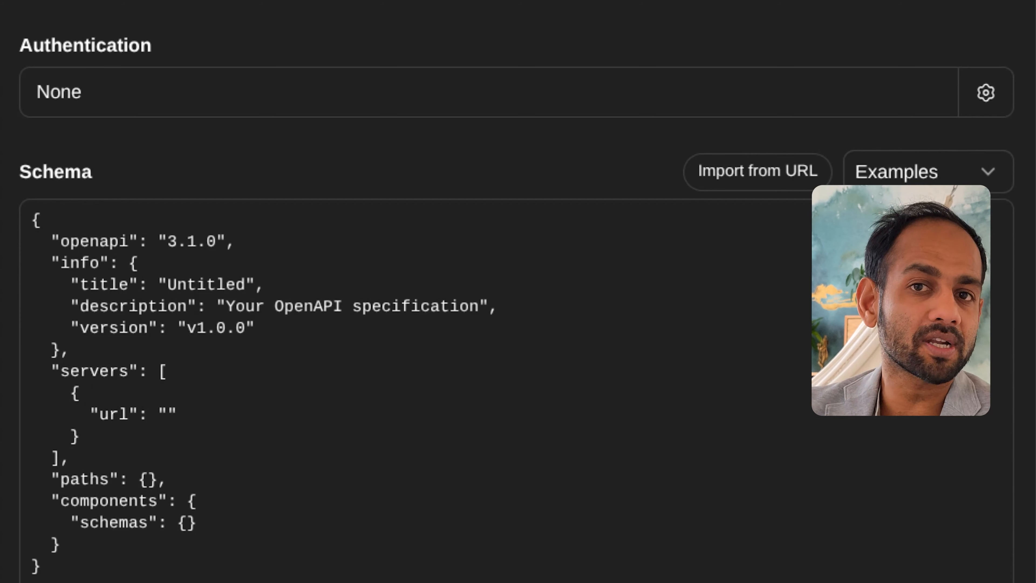
pyautogui.scroll(-1, 516, 326)
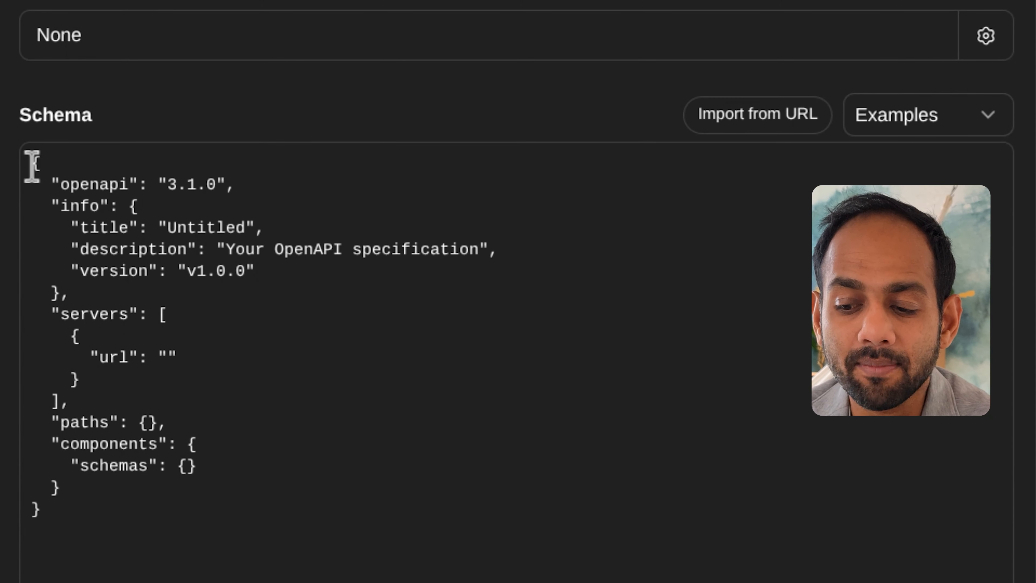
pyautogui.moveTo(30, 162); pyautogui.dragTo(211, 553)
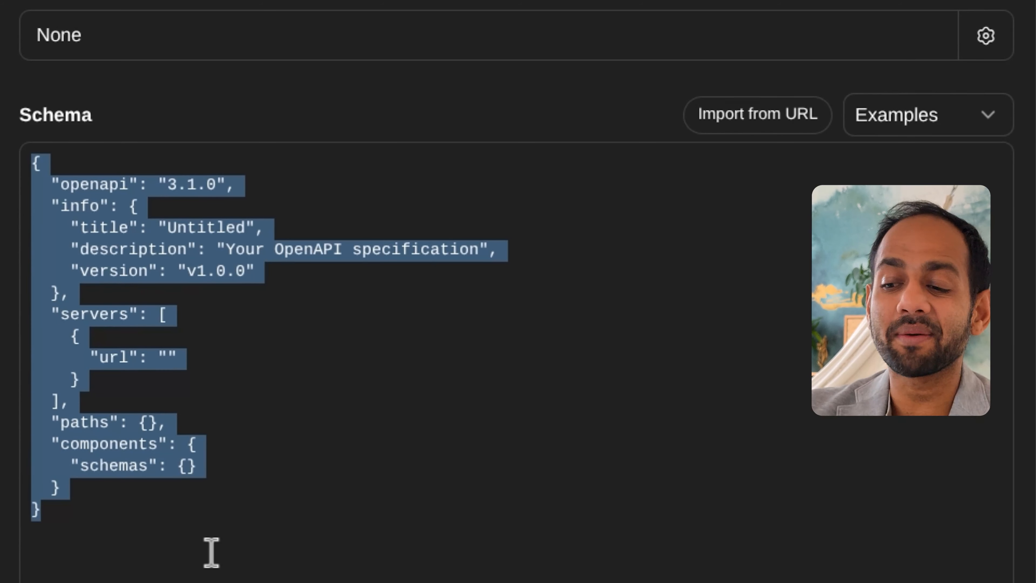